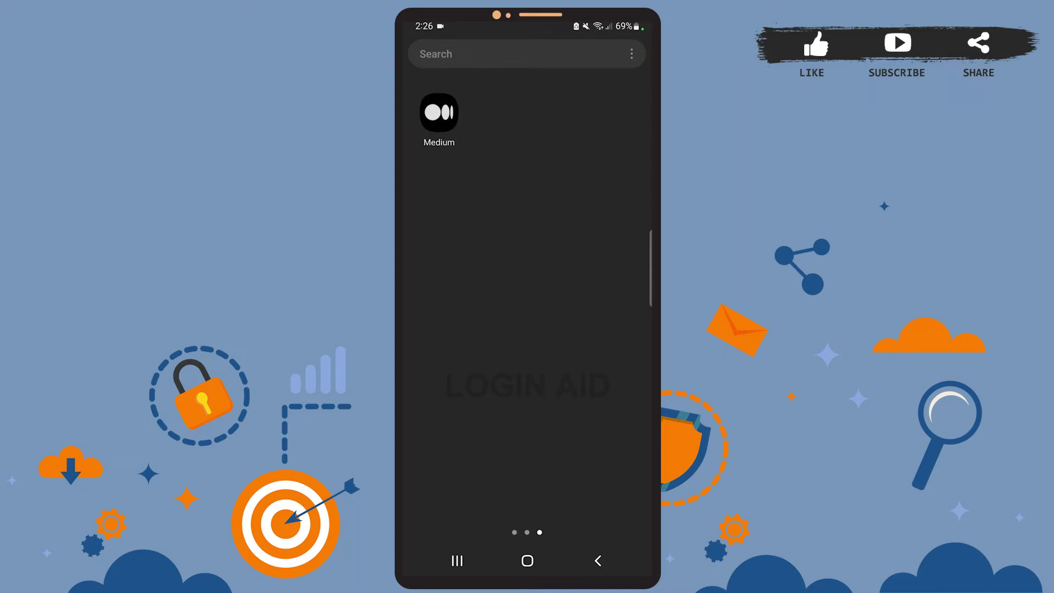
- Launch the Medium app from the Android home screen
left_click(439, 112)
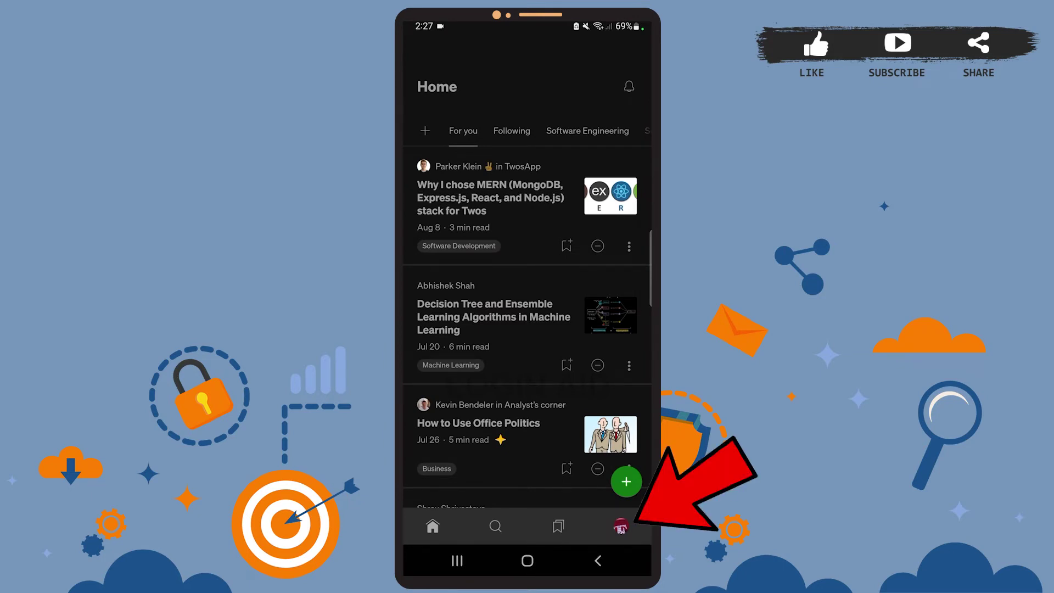
- Reach Medium's Settings screen through the profile page's gear icon
left_click(621, 527)
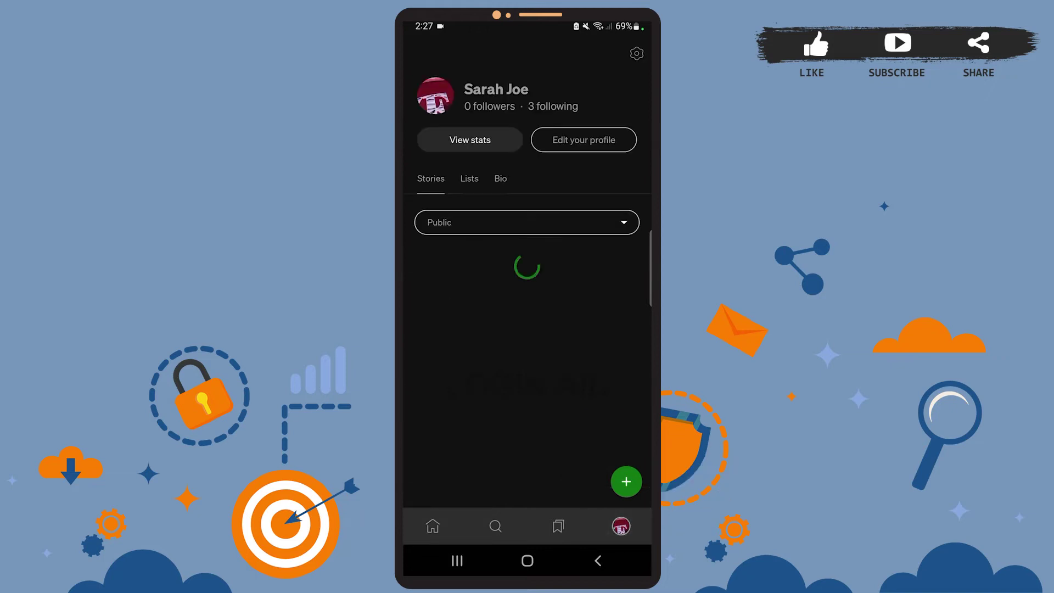
left_click(636, 54)
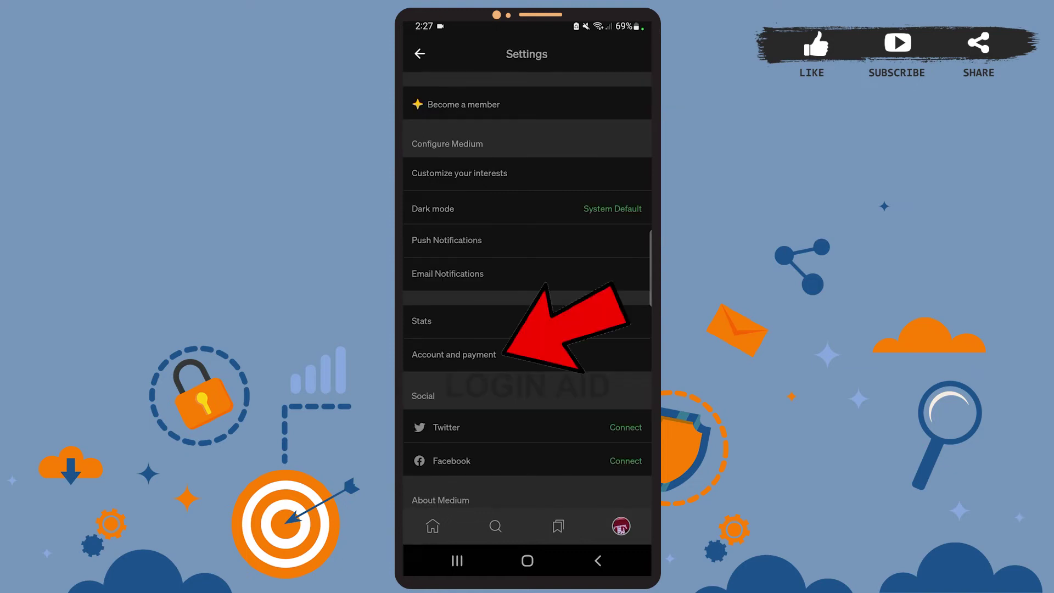
- Open the 'Account and payment' settings page to reach the Delete account section
left_click(454, 354)
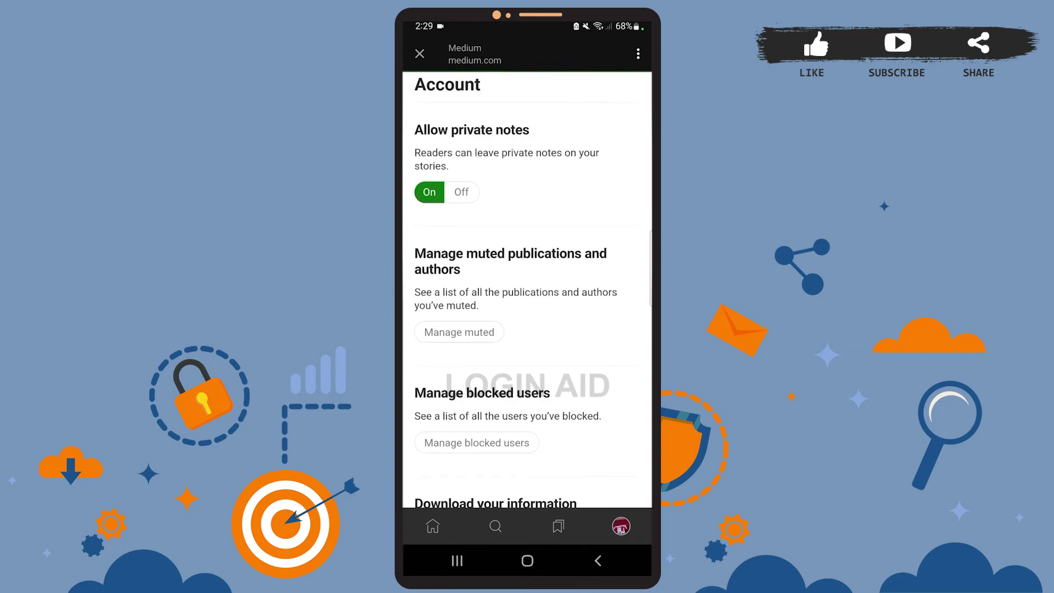
scroll(527, 288, "down", 5)
scroll(527, 288, "down", 5)
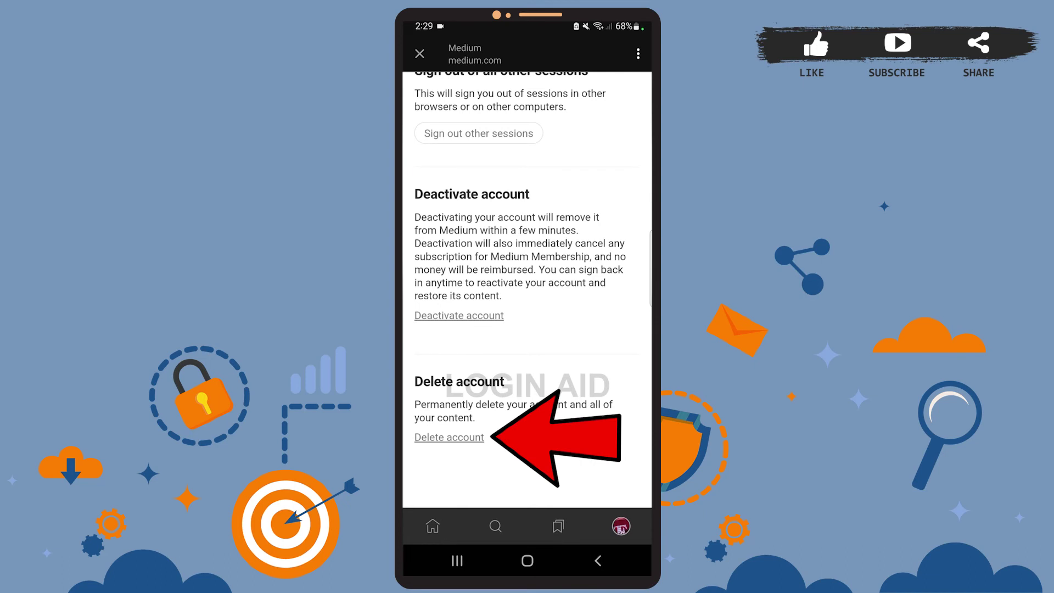
- Start account deletion and focus the confirmation field for entering 'Delete'
left_click(448, 436)
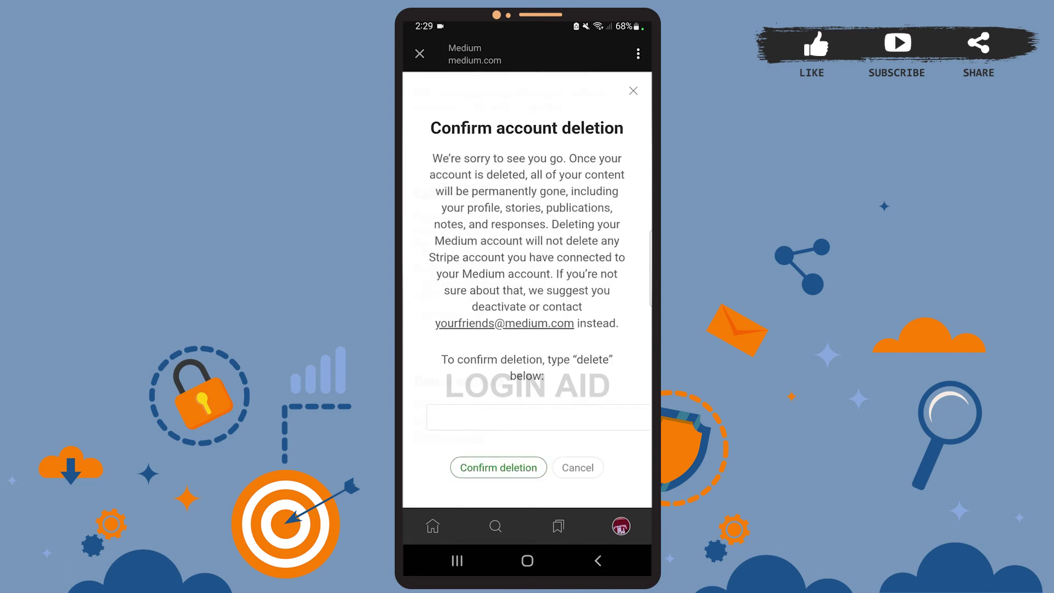
left_click(528, 417)
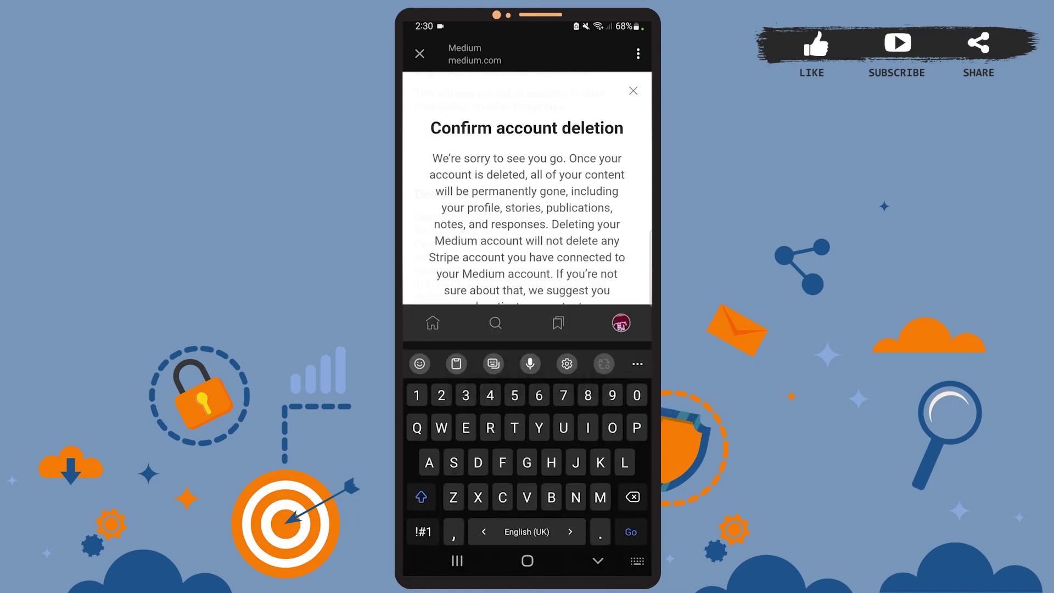
type("Dele")
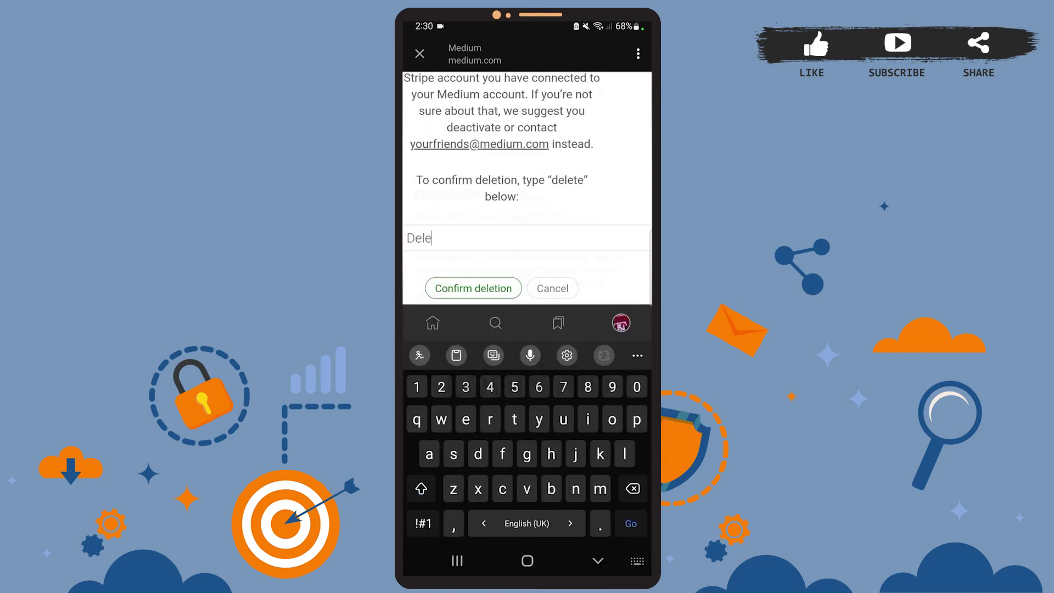
type("te")
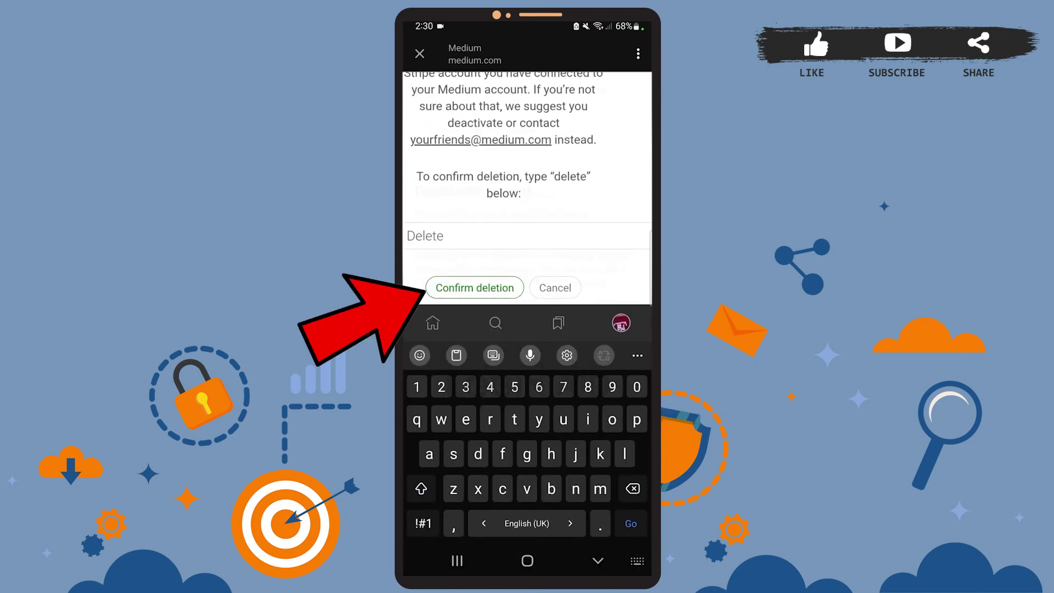
- Confirm permanent deletion of the Medium account, returning to the signed-out screen
left_click(473, 288)
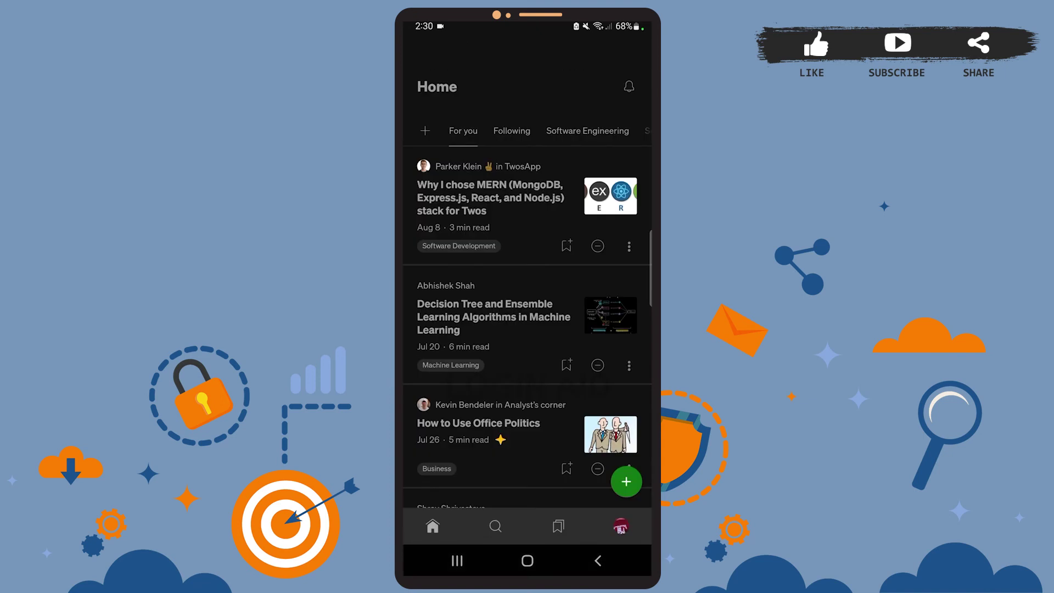